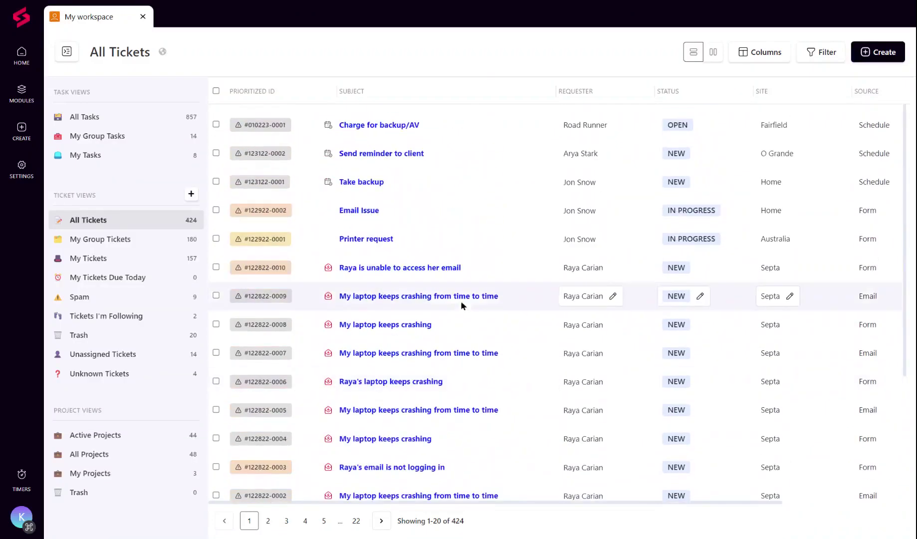
scroll(730, 166, right, 3)
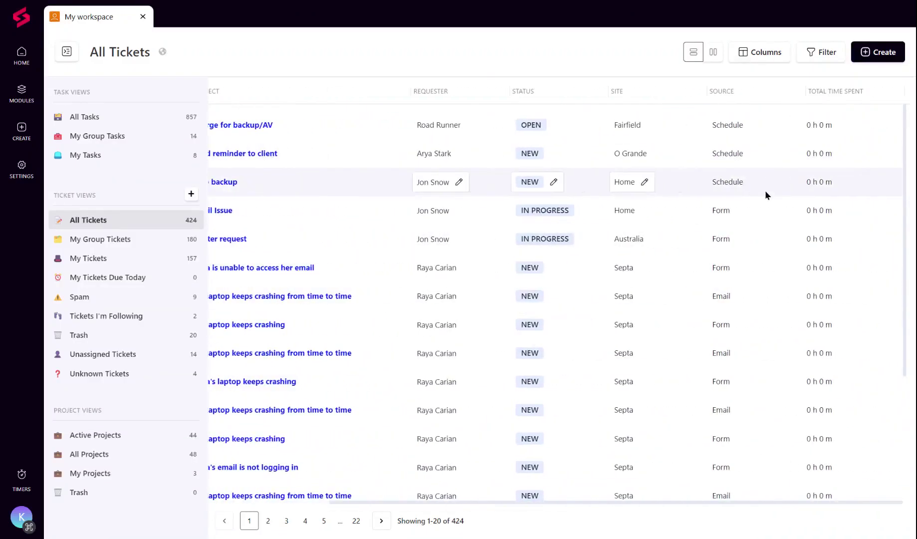
scroll(758, 125, left, 1)
scroll(758, 125, left, 2)
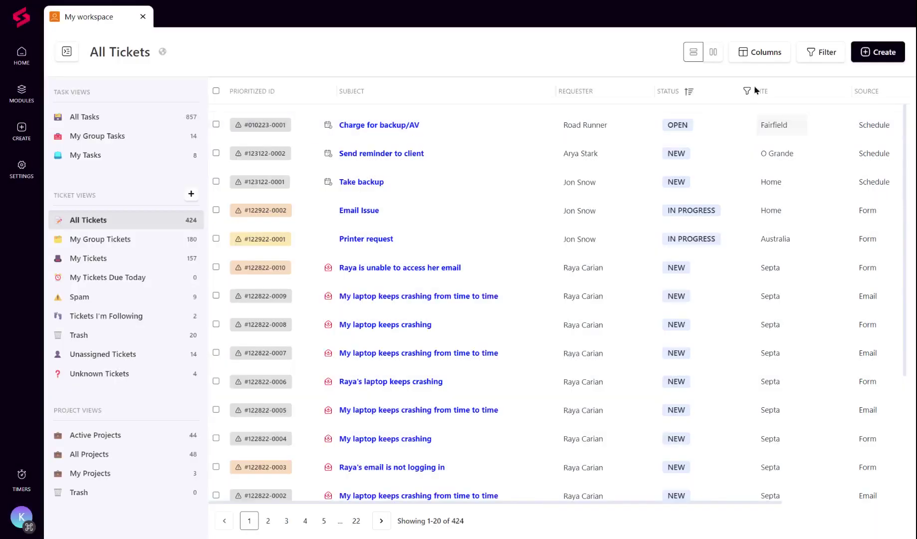
Replace the Total time spent column with Client after Subject and Tasks after Status.
click(761, 59)
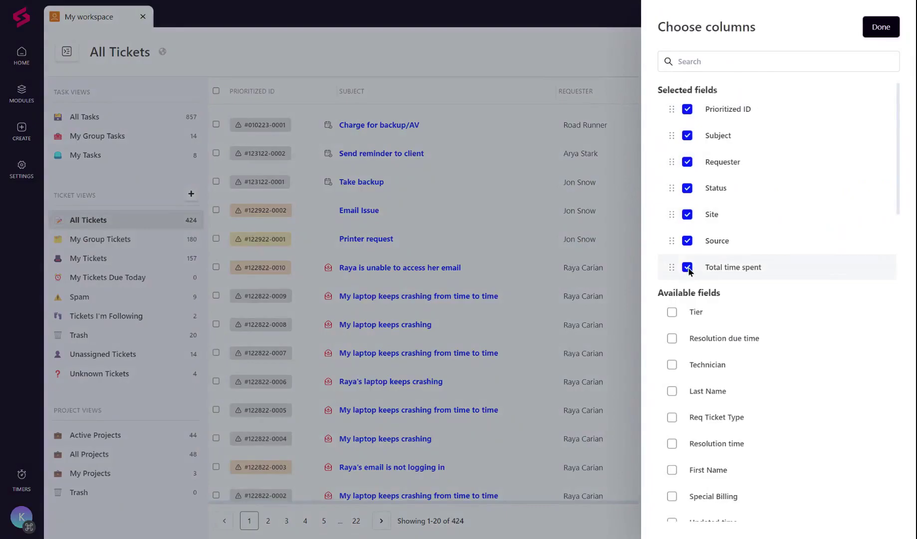
click(687, 266)
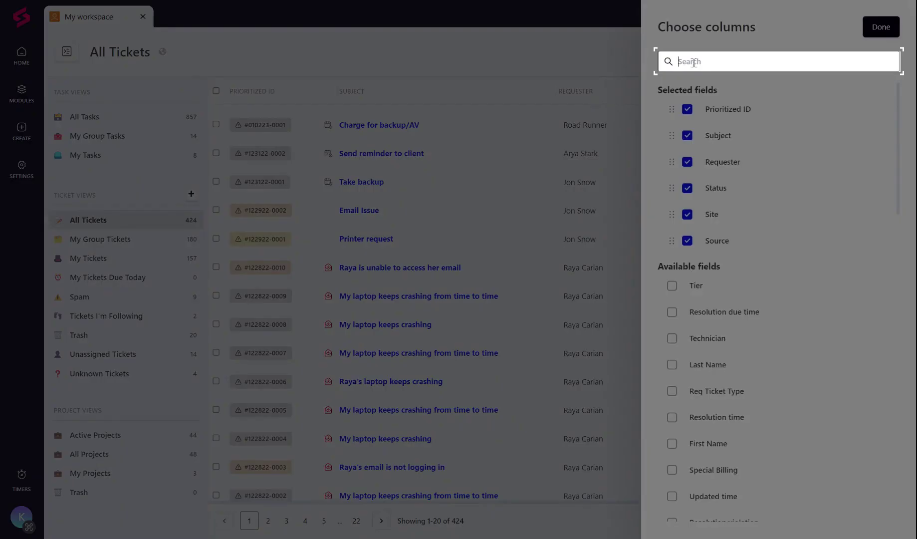
text(cli)
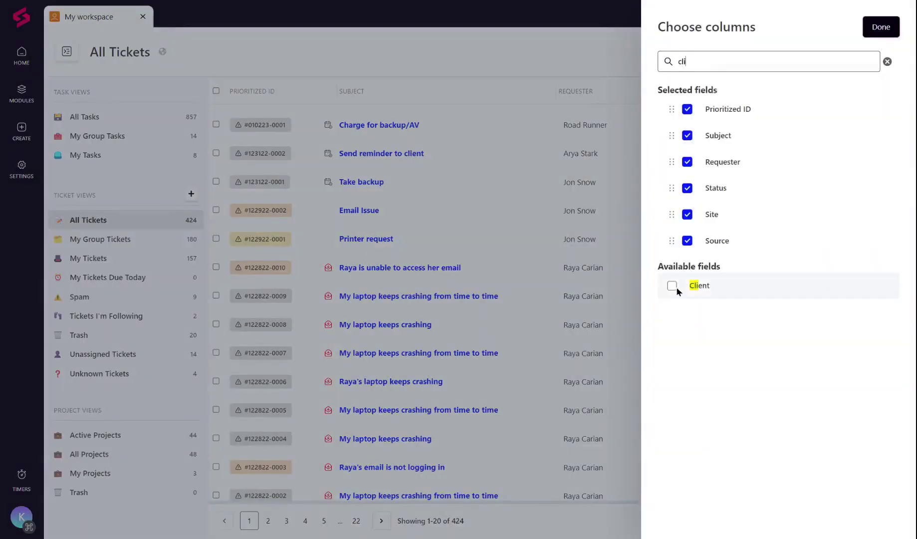
click(674, 286)
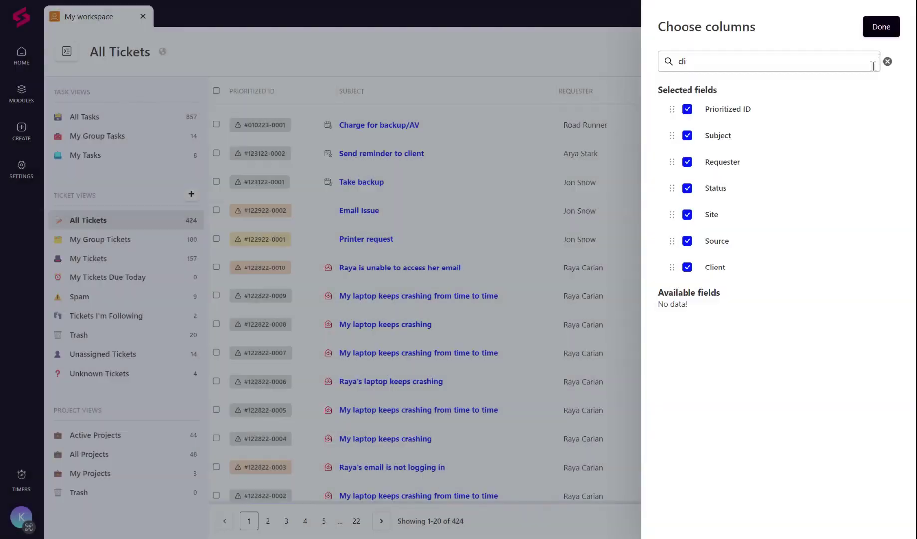
click(887, 62)
scroll(798, 319, down, 2)
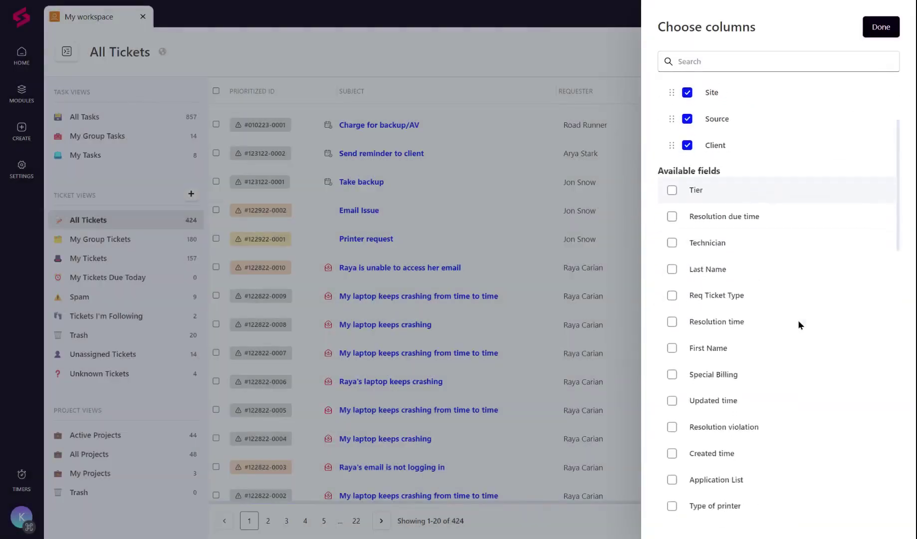
scroll(801, 349, down, 2)
scroll(799, 349, up, 3)
scroll(800, 349, up, 3)
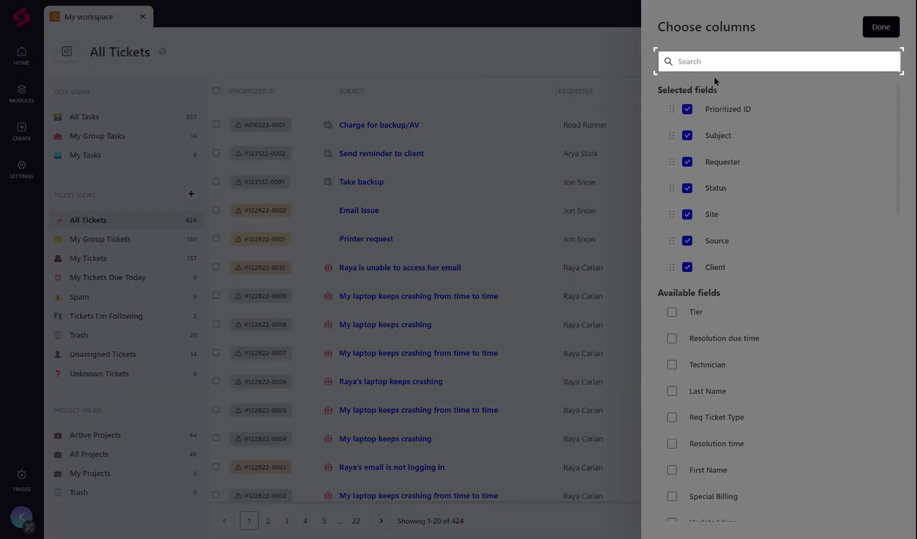
text(tasks)
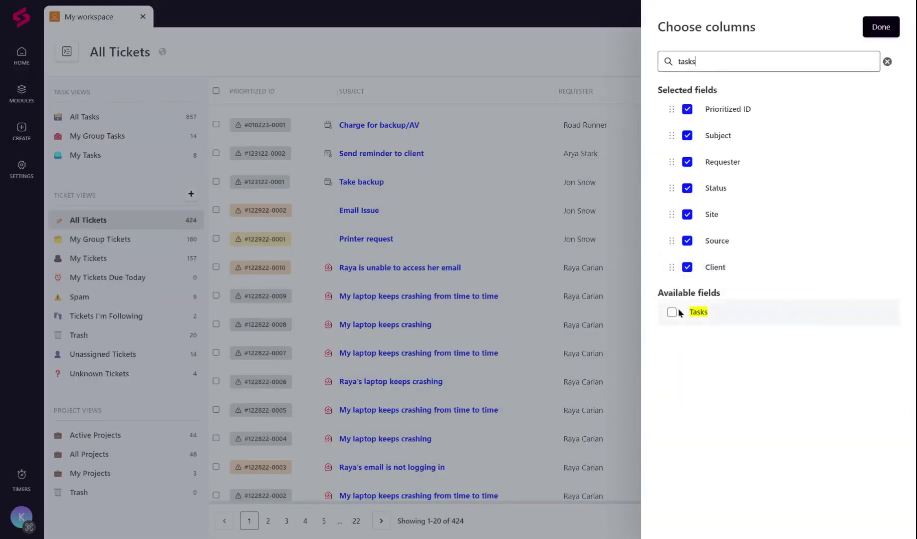
click(672, 312)
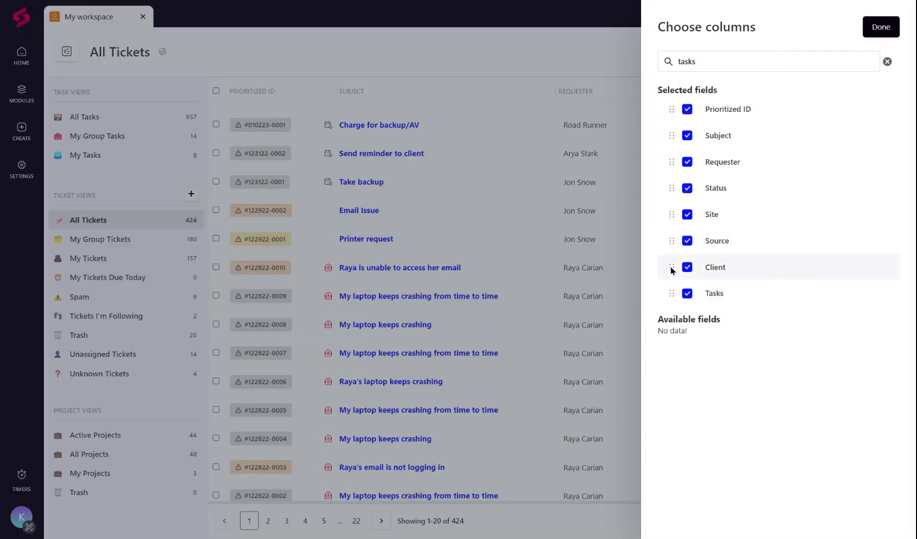
drag(671, 268, 680, 177)
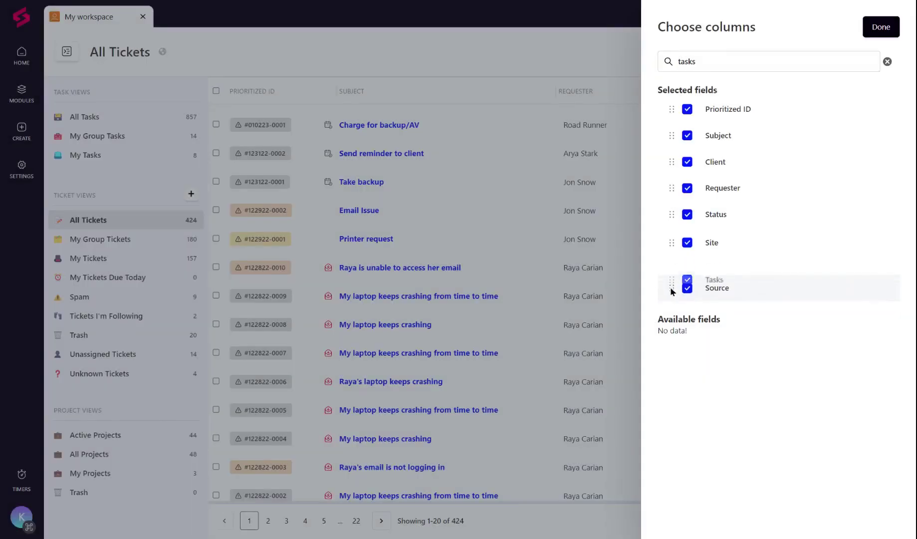
drag(671, 293, 671, 241)
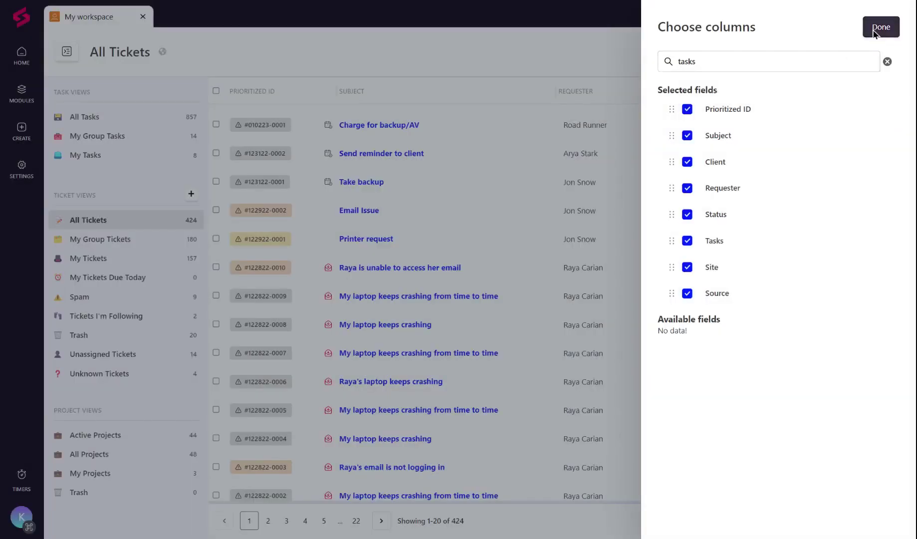
click(872, 29)
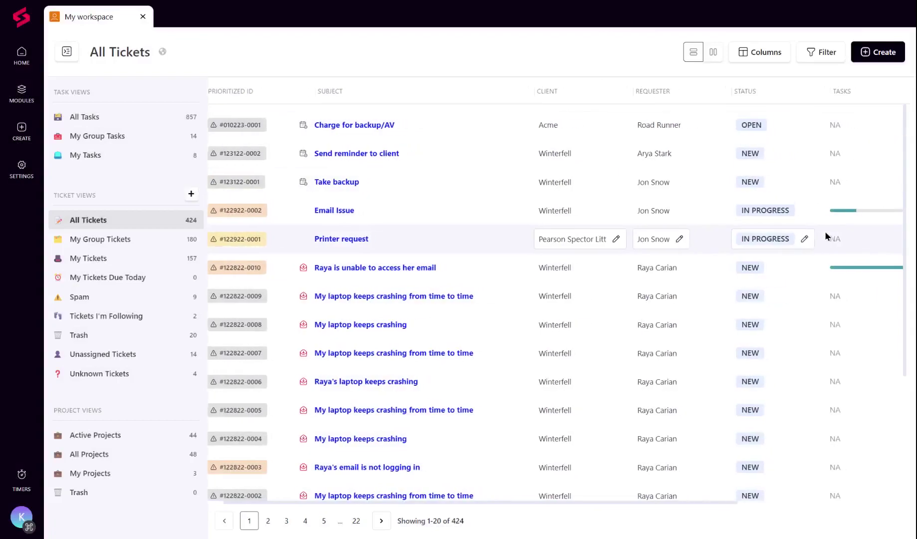
mouse_move(797, 268)
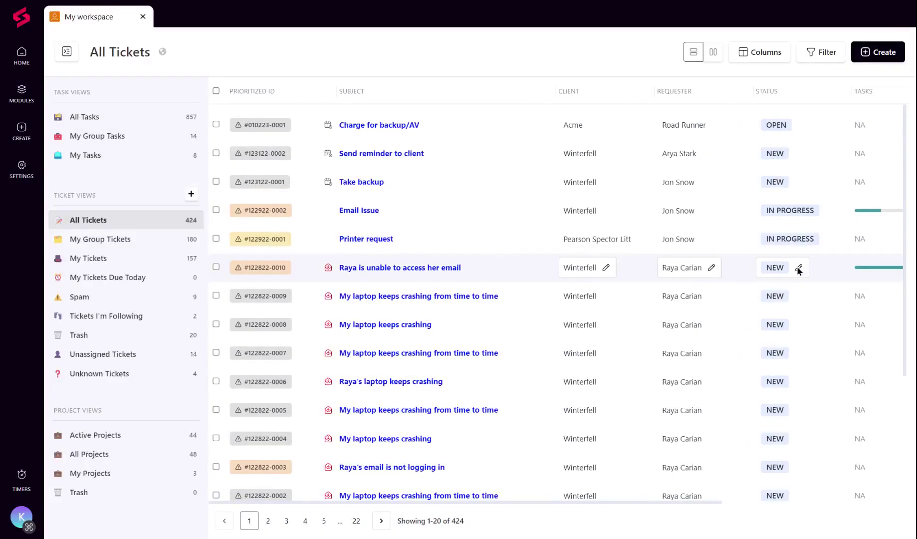
click(798, 269)
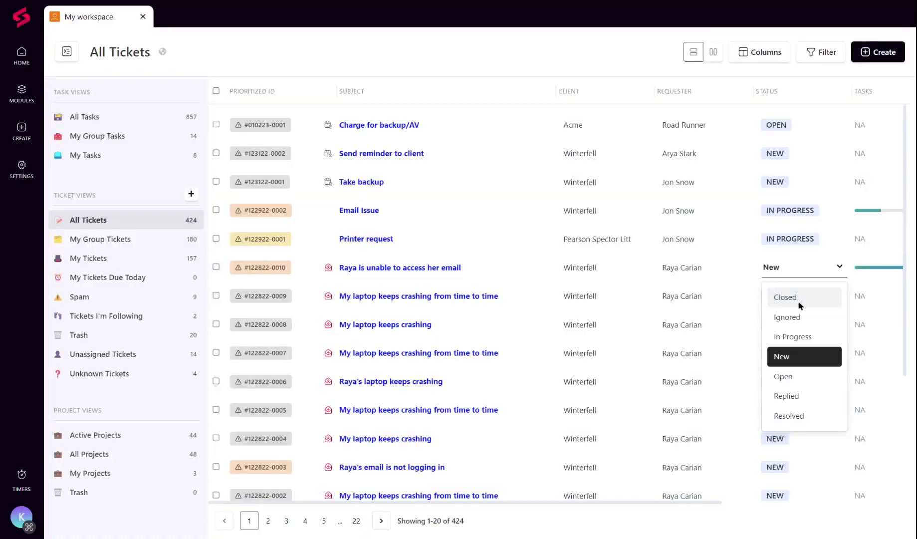
click(798, 301)
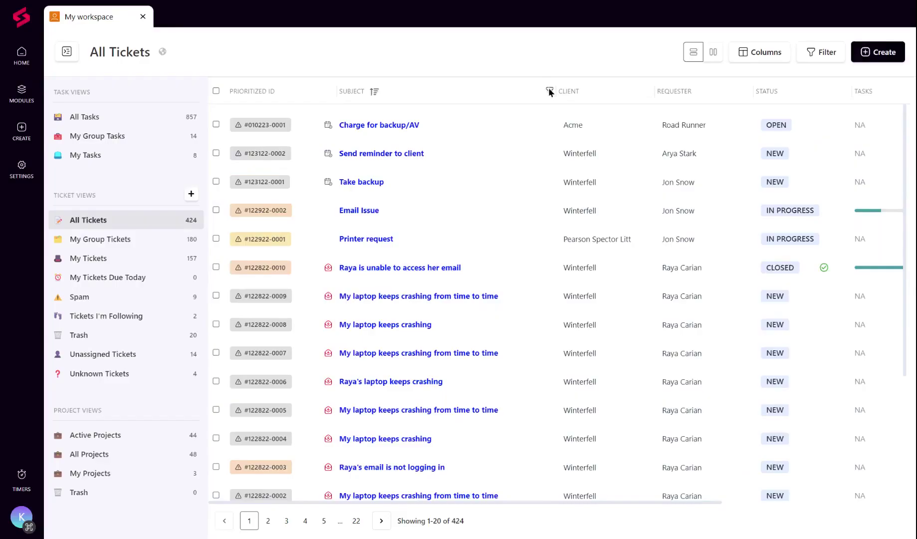
Filter tickets by subject 'laptop' to get 22 matches, then reset to all 424 tickets.
click(548, 91)
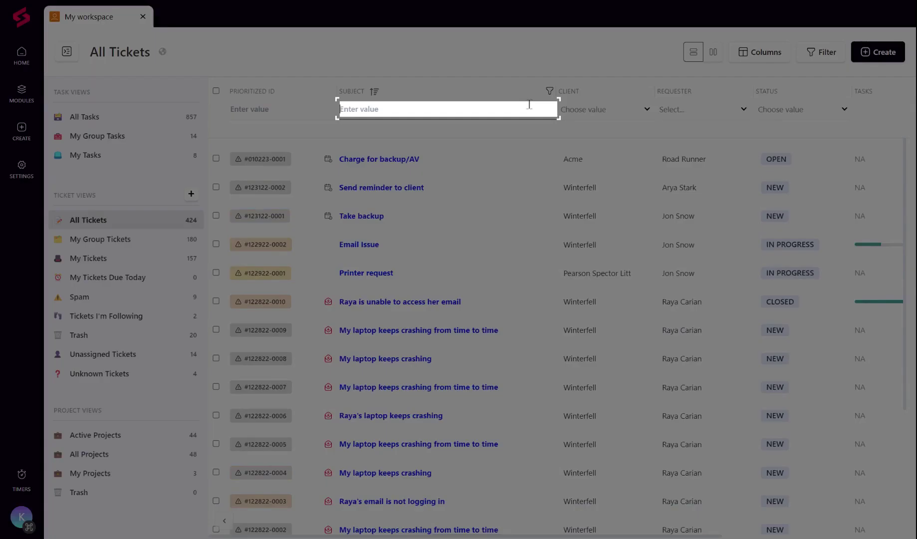
click(529, 104)
text(laptop)
key(Return)
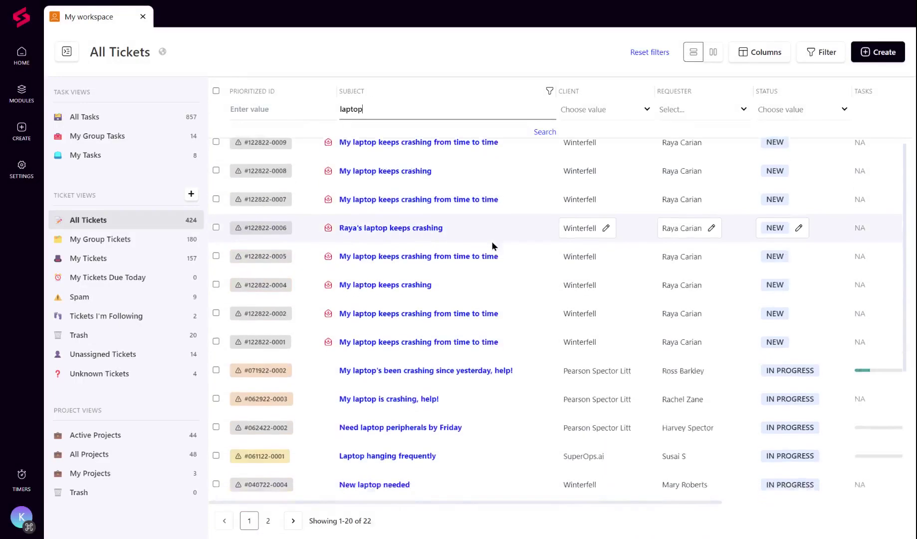
scroll(492, 241, down, 3)
scroll(486, 379, up, 3)
scroll(486, 379, up, 1)
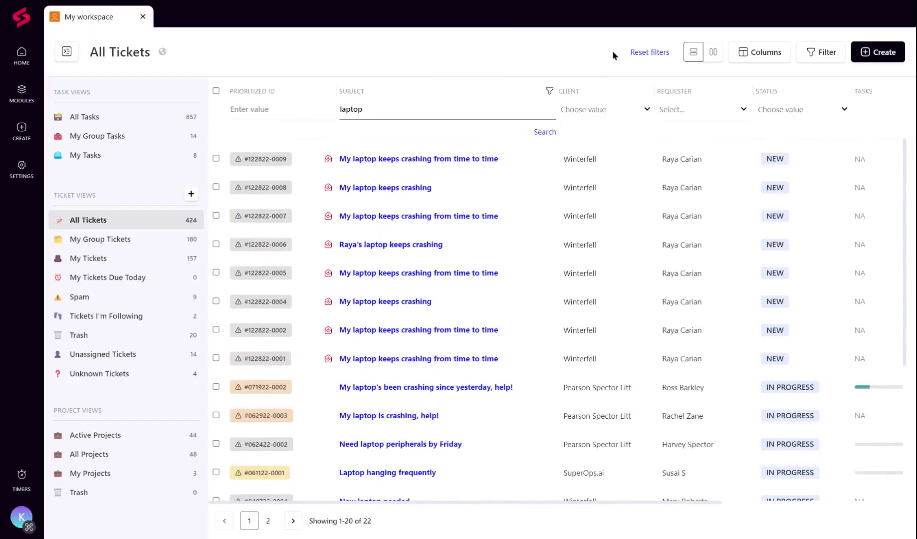
click(637, 53)
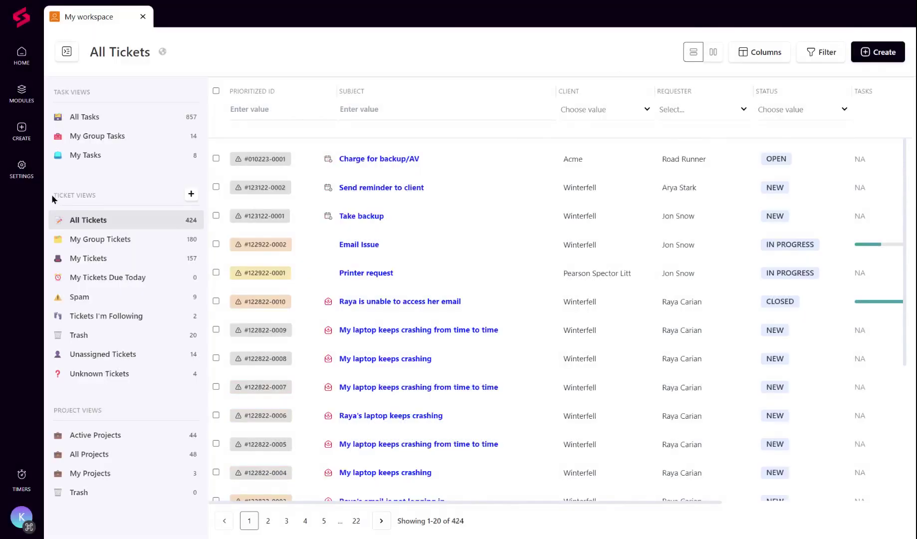
Start a new ticket view named 'Tickets created in the last 15 days'.
drag(53, 194, 98, 200)
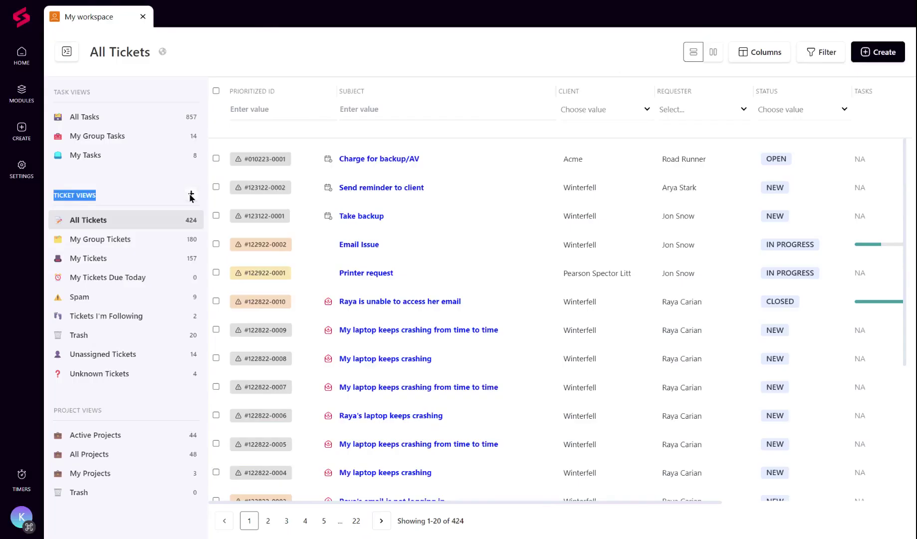
click(191, 196)
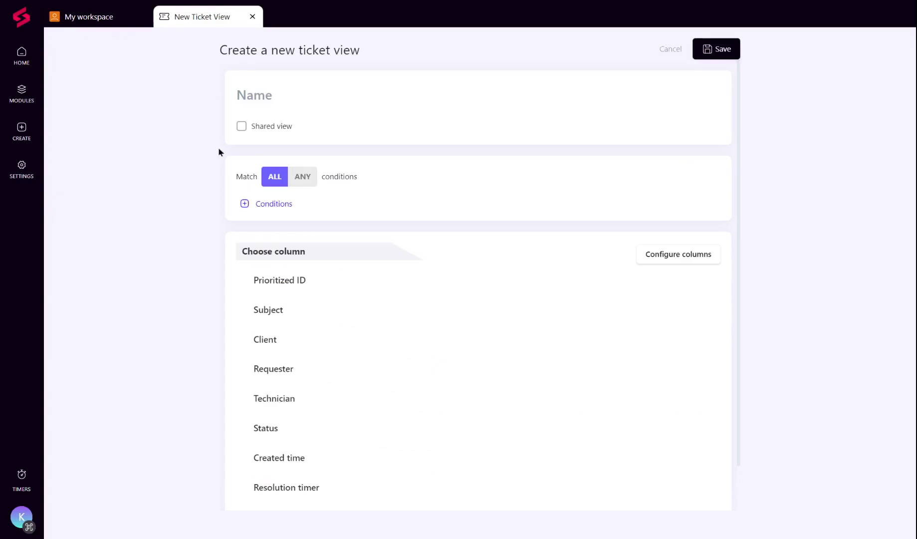
click(242, 97)
text(Tickets c)
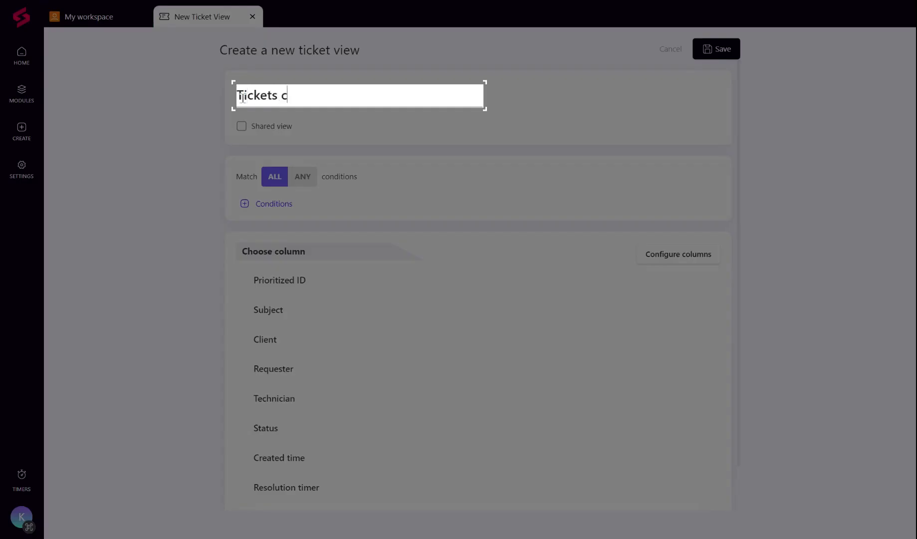
text(reated in the last 1)
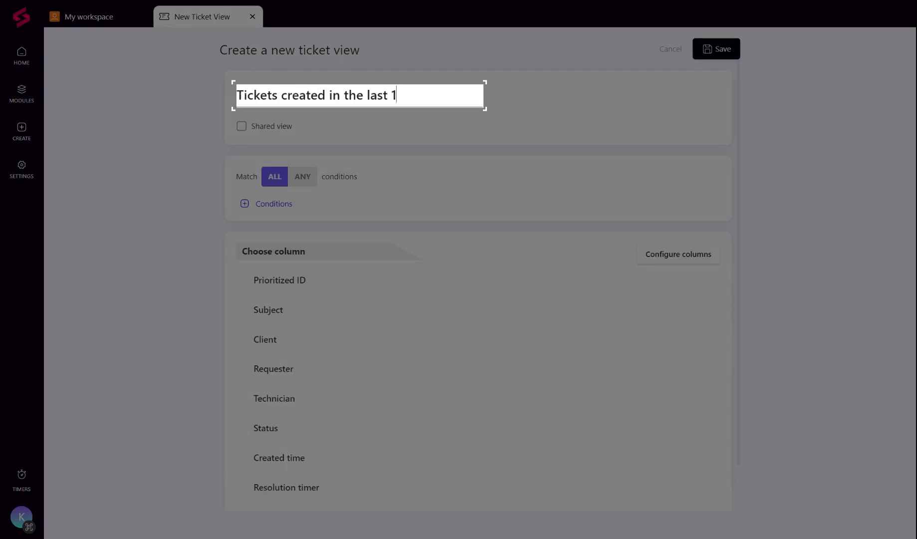
text(5)
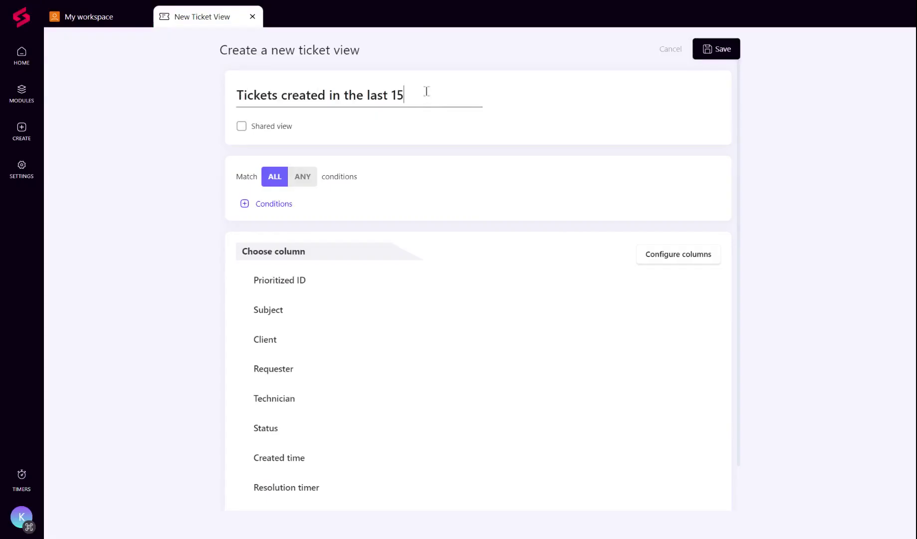
text( fay)
key(BackSpace)
key(BackSpace)
key(BackSpace)
text(days)
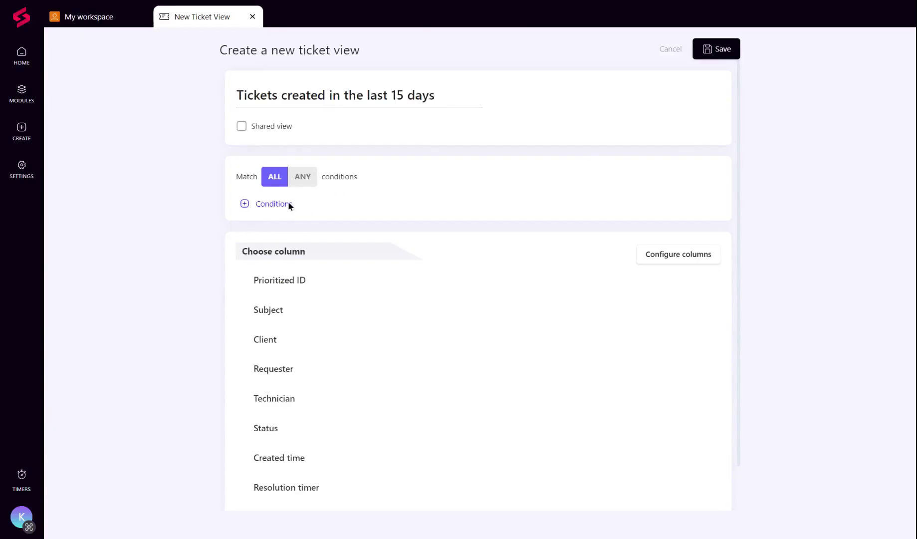
Give the view the condition Created time in the last 15 days and save it.
click(288, 204)
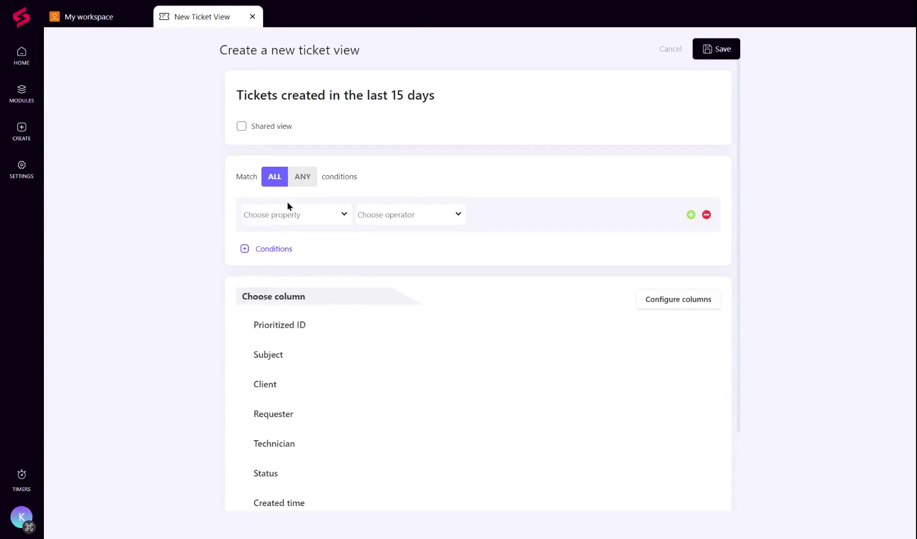
click(288, 214)
scroll(311, 319, down, 2)
scroll(320, 326, down, 3)
scroll(319, 321, down, 2)
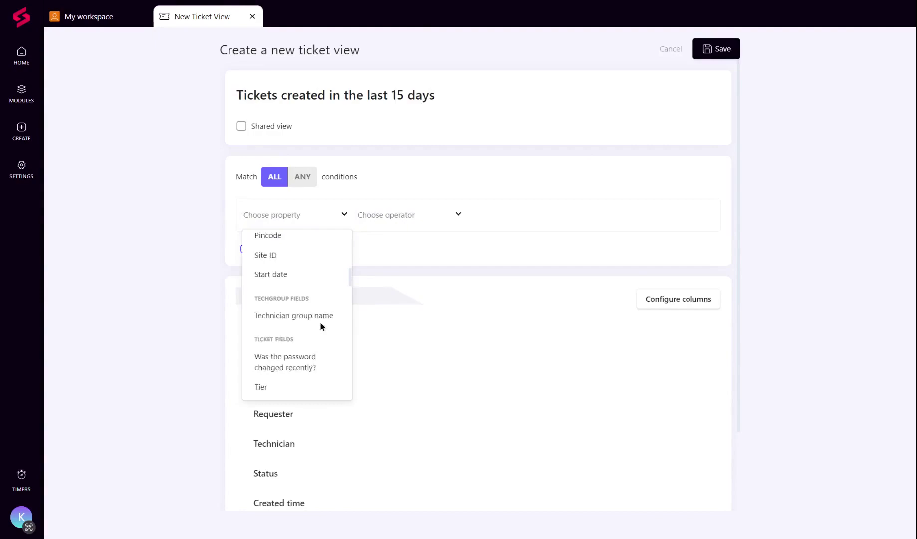
scroll(319, 321, down, 2)
scroll(320, 321, down, 2)
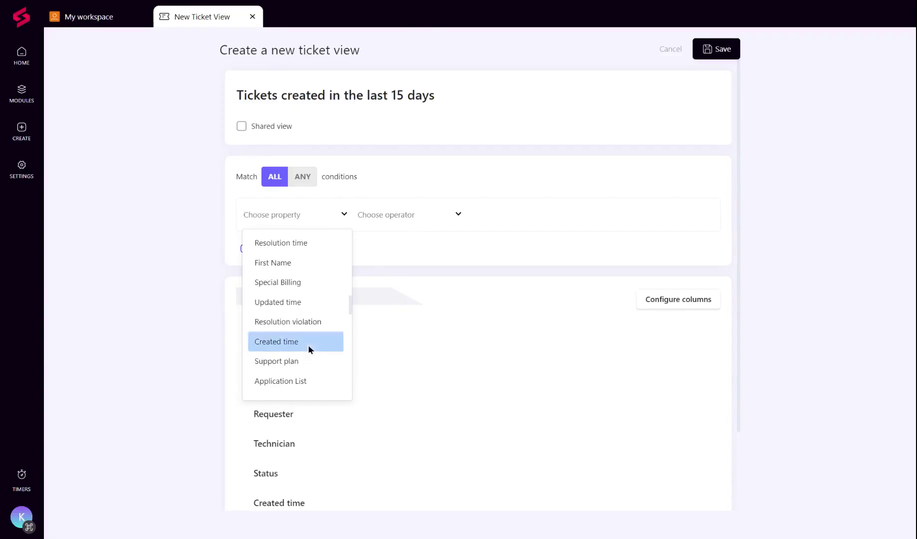
click(308, 343)
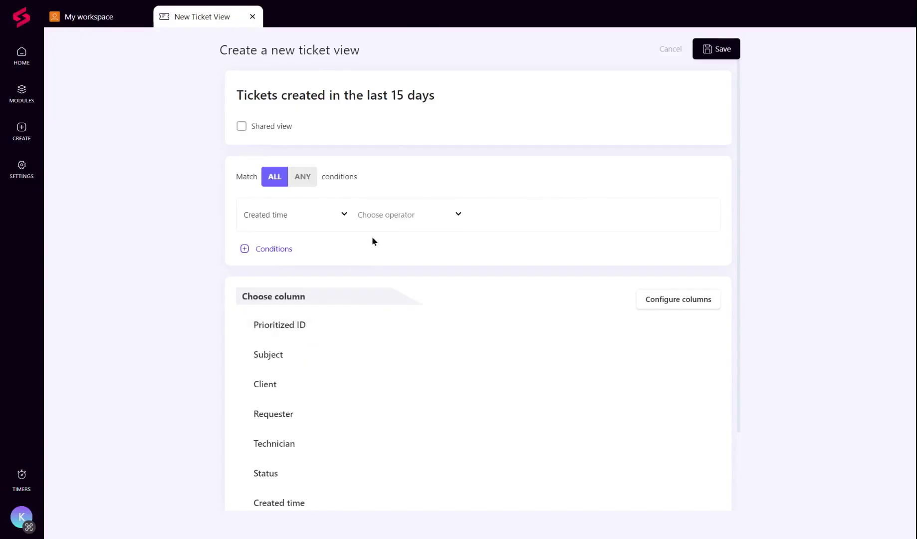
click(383, 222)
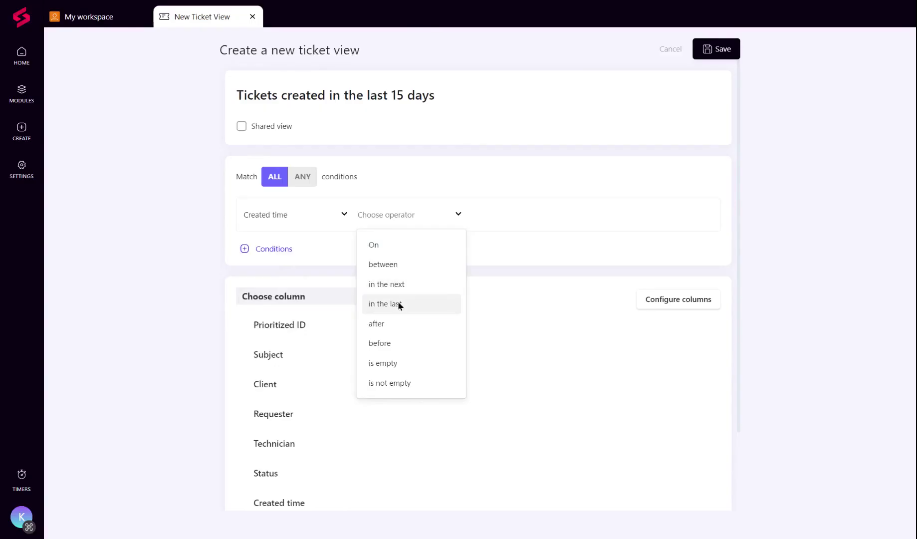
click(398, 303)
click(492, 212)
text(15)
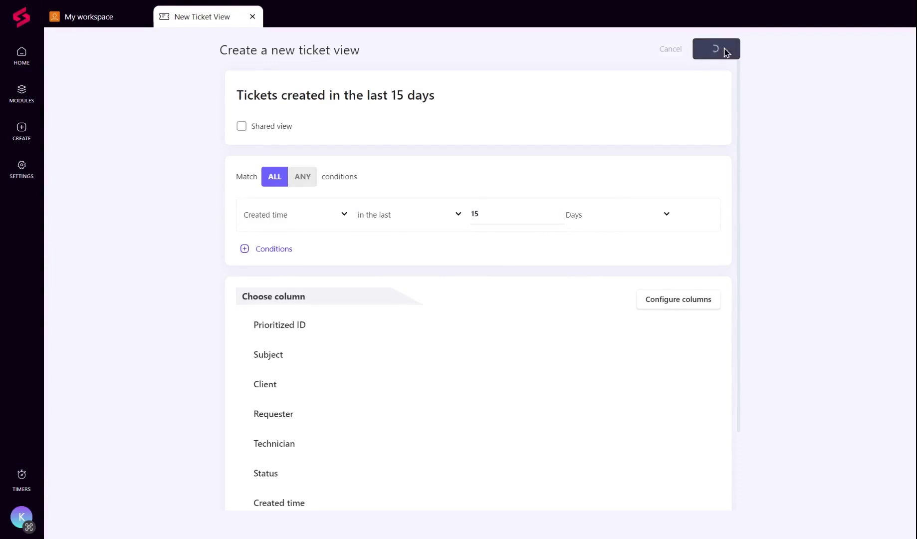
click(722, 50)
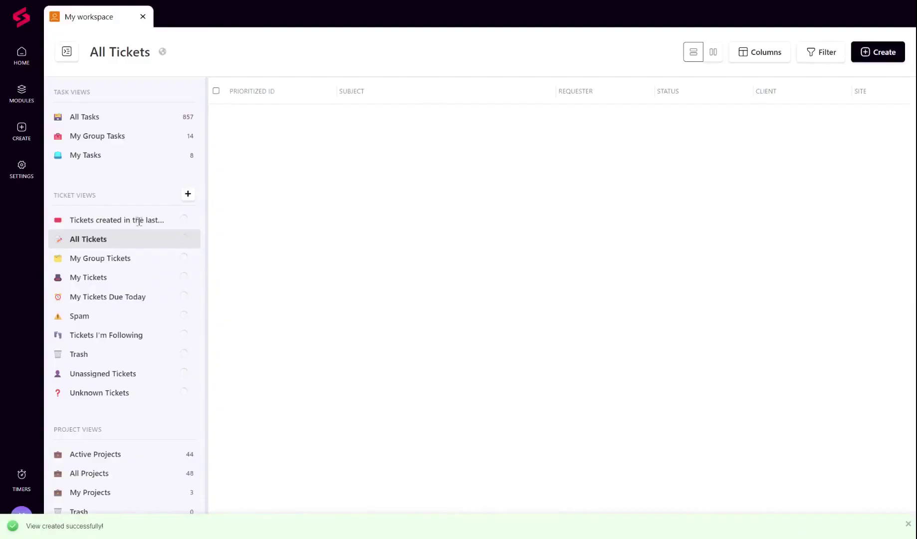
Open the new 15-day view, then the Unknown Tickets list.
click(140, 220)
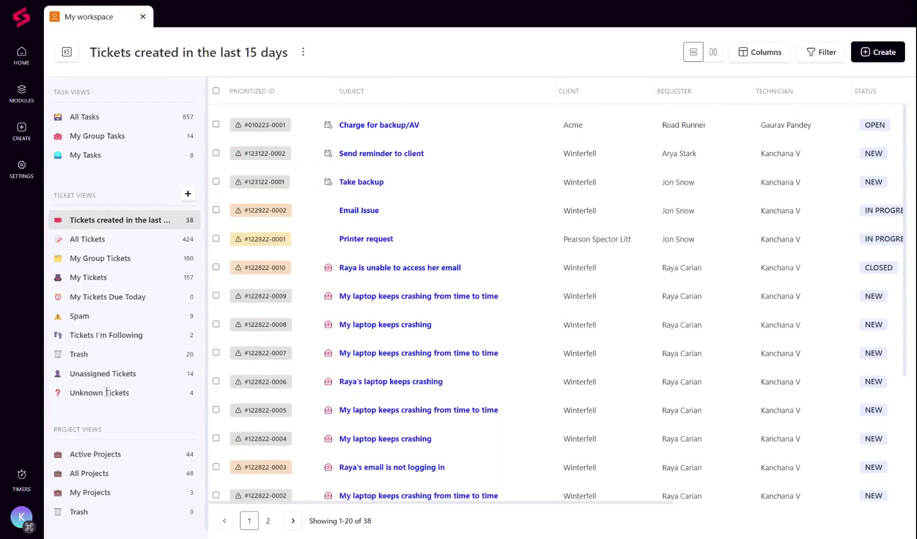
click(106, 391)
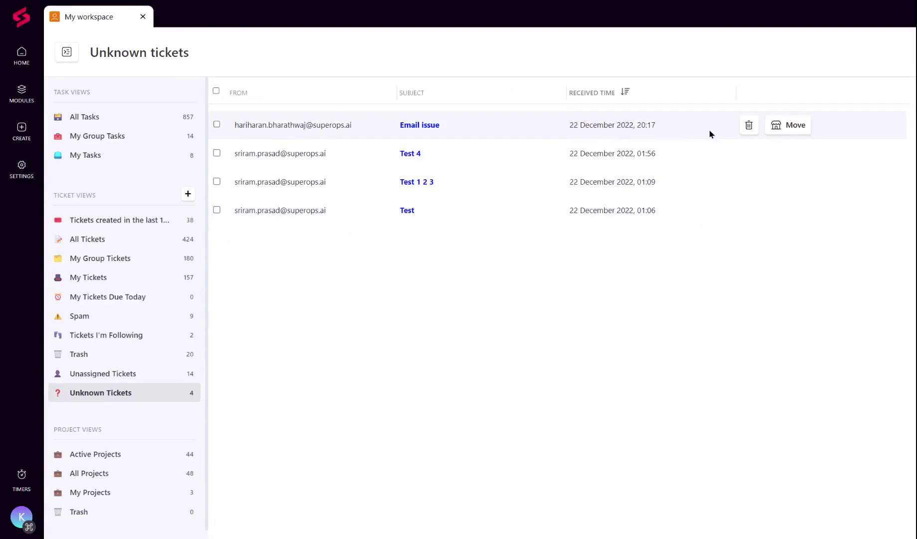
mouse_move(558, 125)
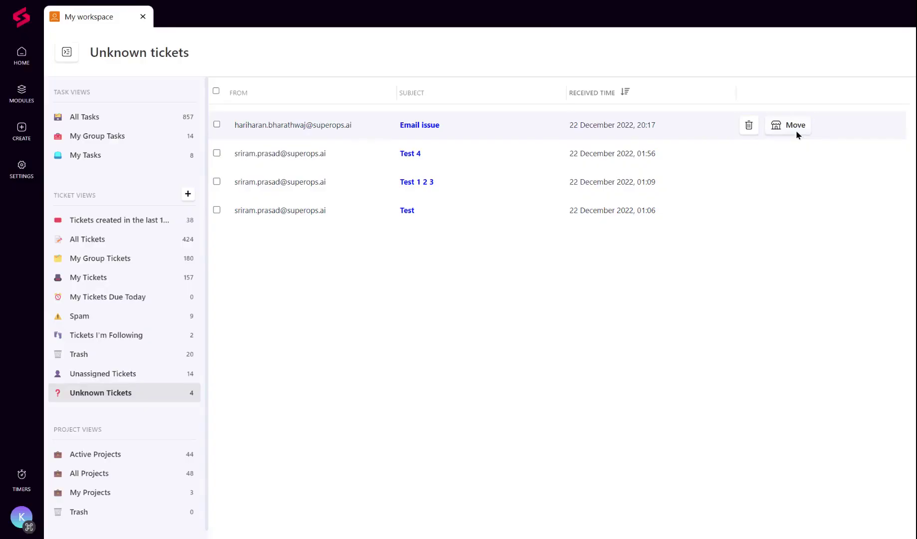
Move the Email issue ticket to client Better Call Saul with existing requester Saul Goodman.
click(796, 129)
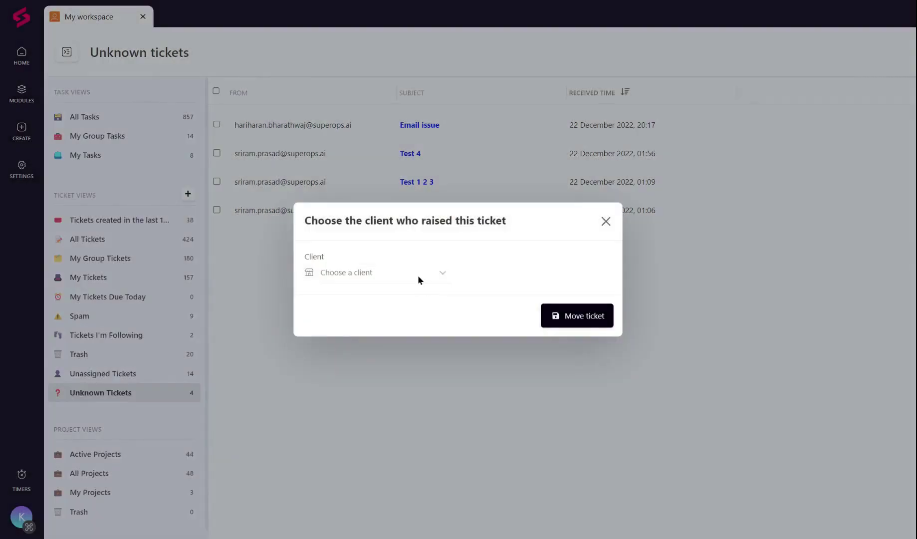
click(418, 273)
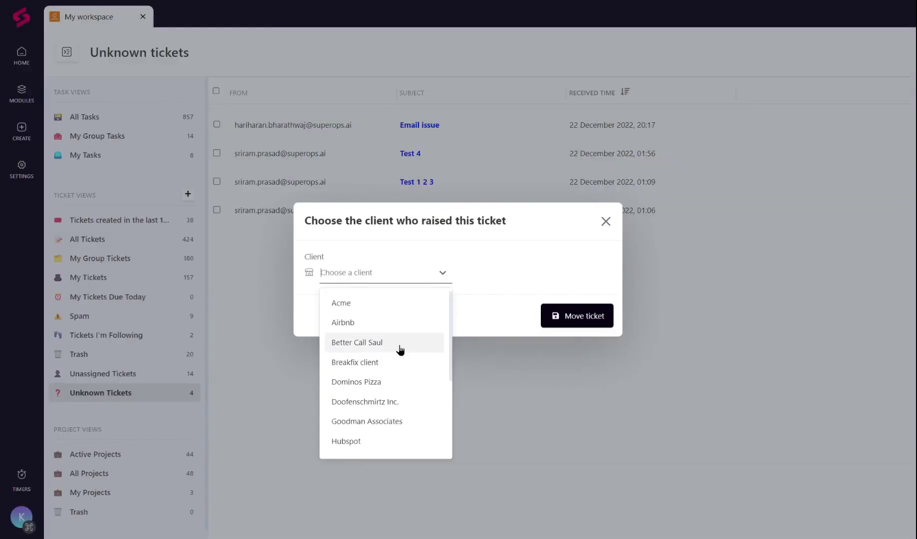
click(400, 348)
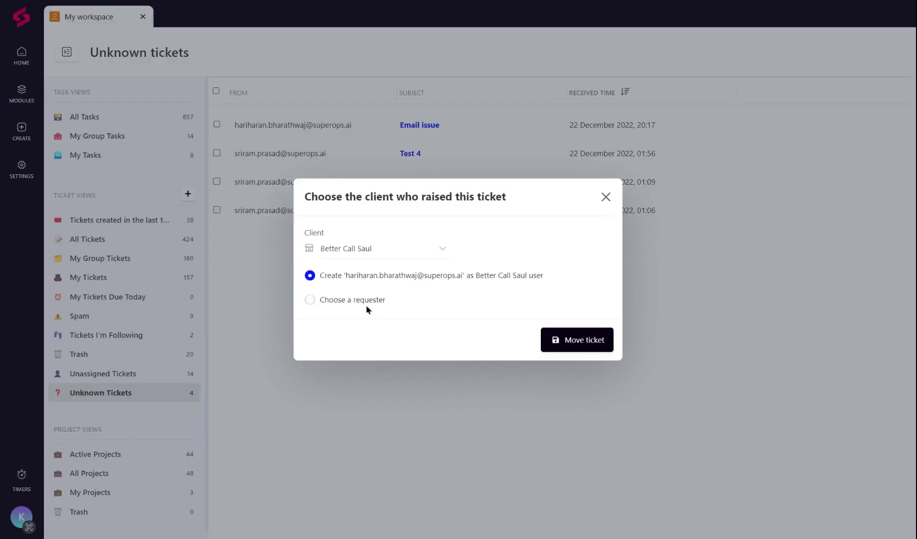
click(366, 301)
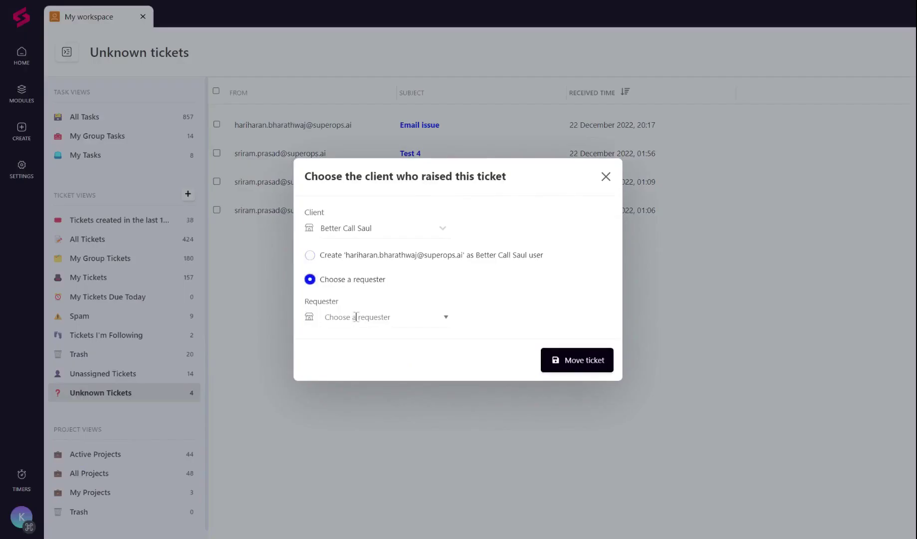
click(355, 317)
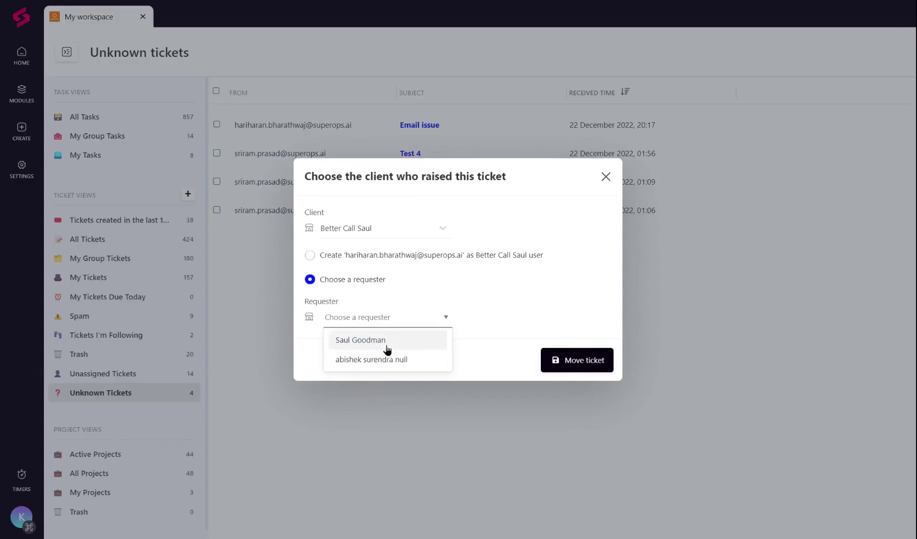
click(382, 342)
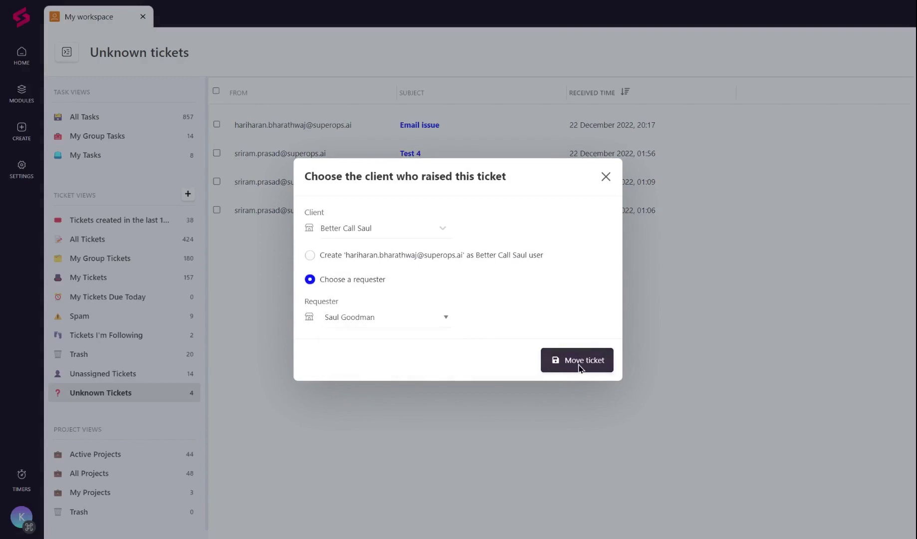
click(579, 366)
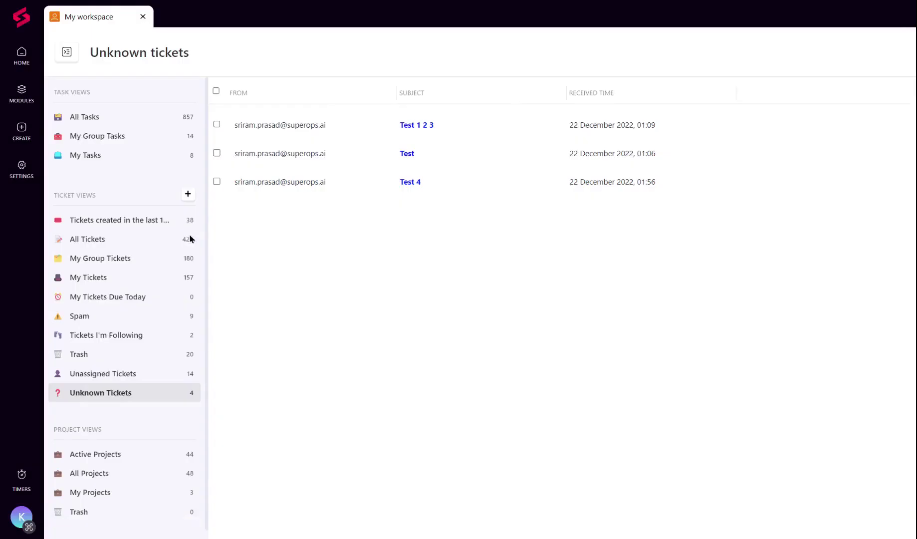
click(189, 238)
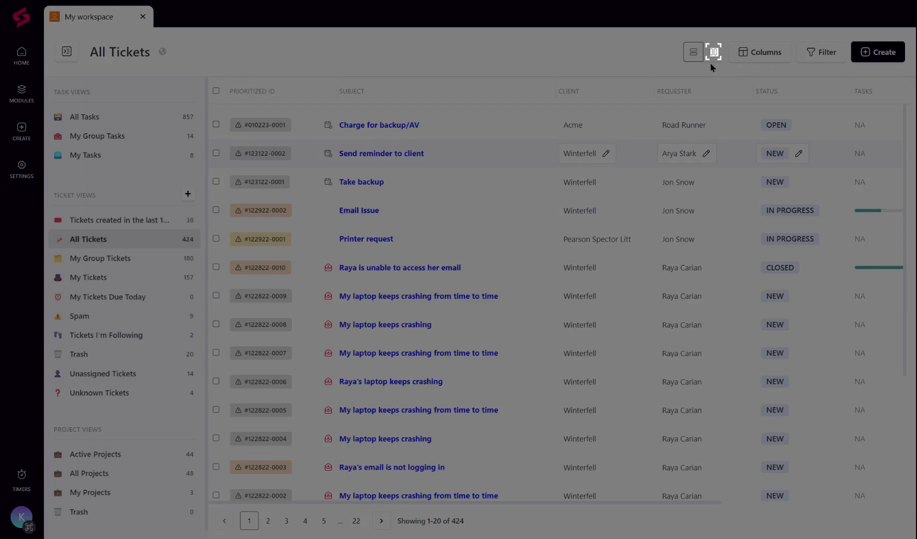
click(712, 55)
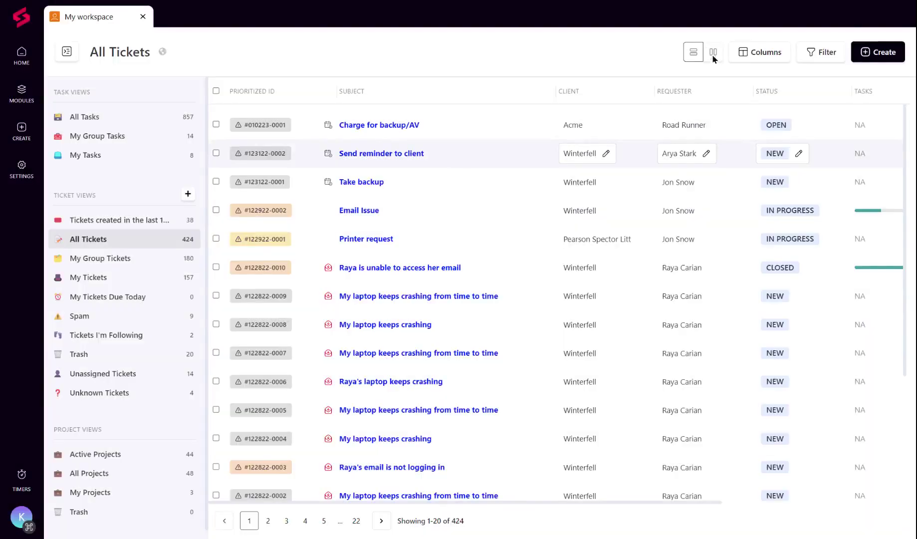
scroll(631, 222, right, 5)
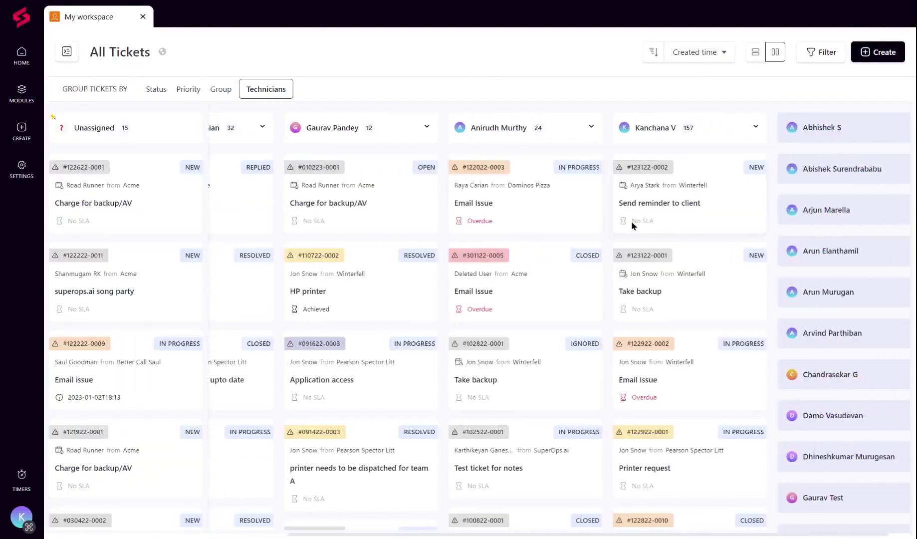
scroll(849, 326, down, 2)
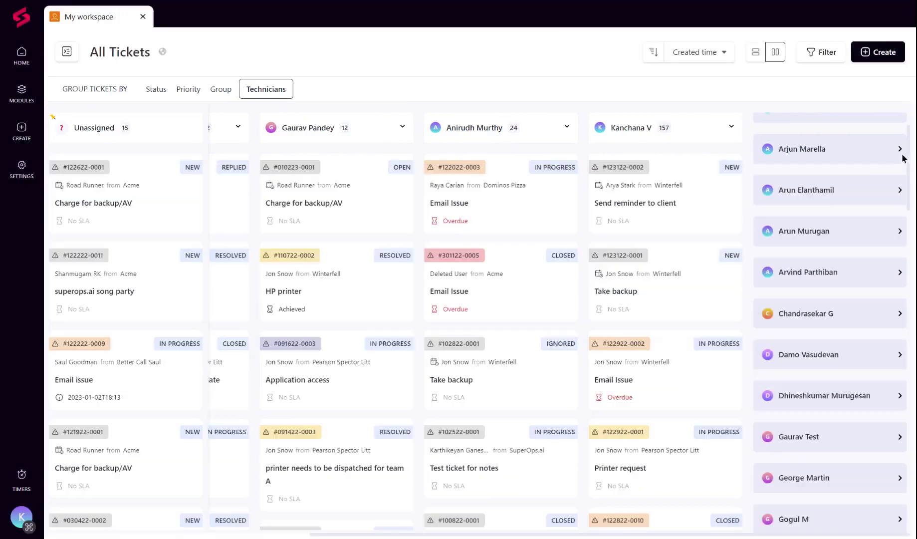
click(899, 150)
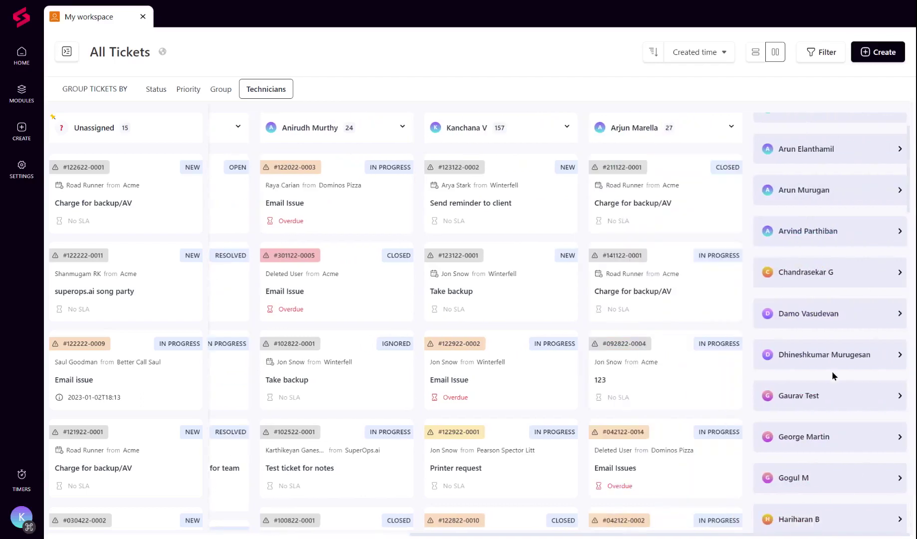
scroll(845, 412, down, 3)
scroll(871, 328, down, 2)
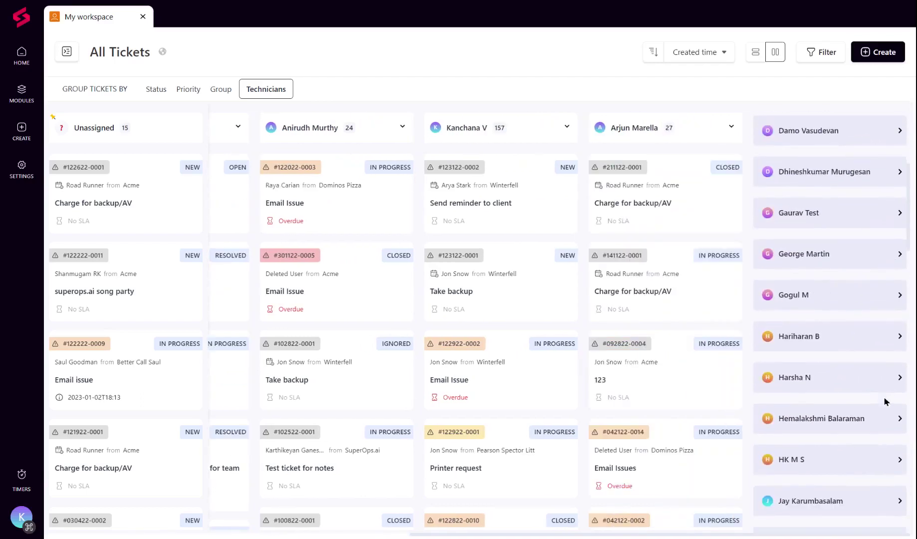
scroll(886, 402, down, 2)
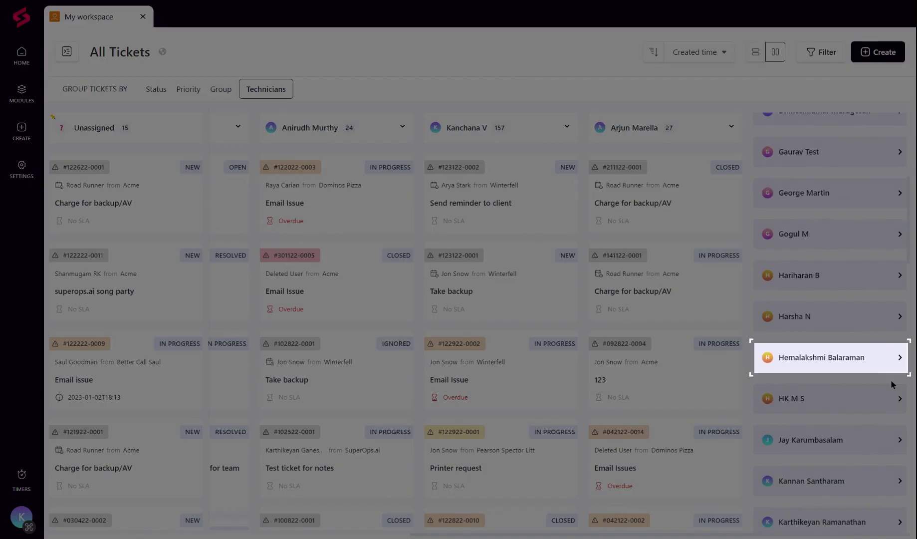
click(890, 379)
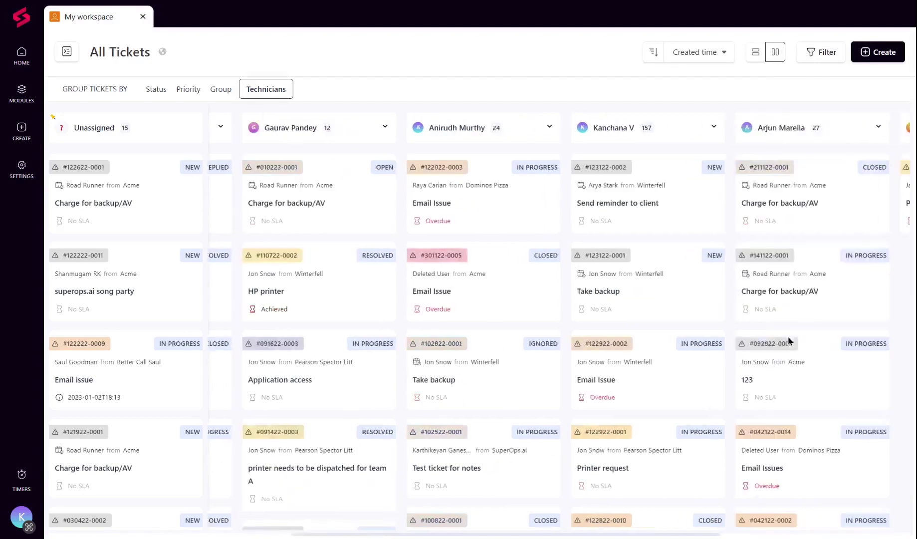
mouse_move(289, 281)
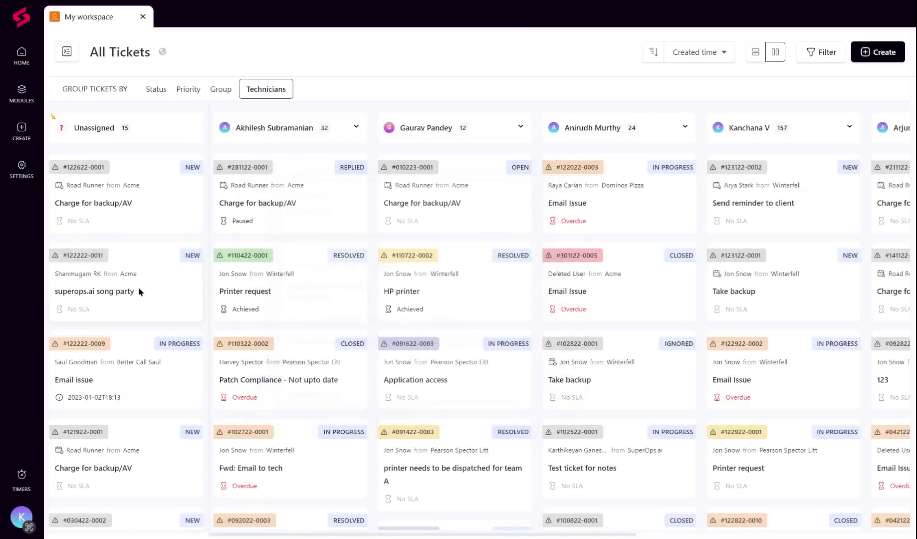
drag(153, 268, 649, 432)
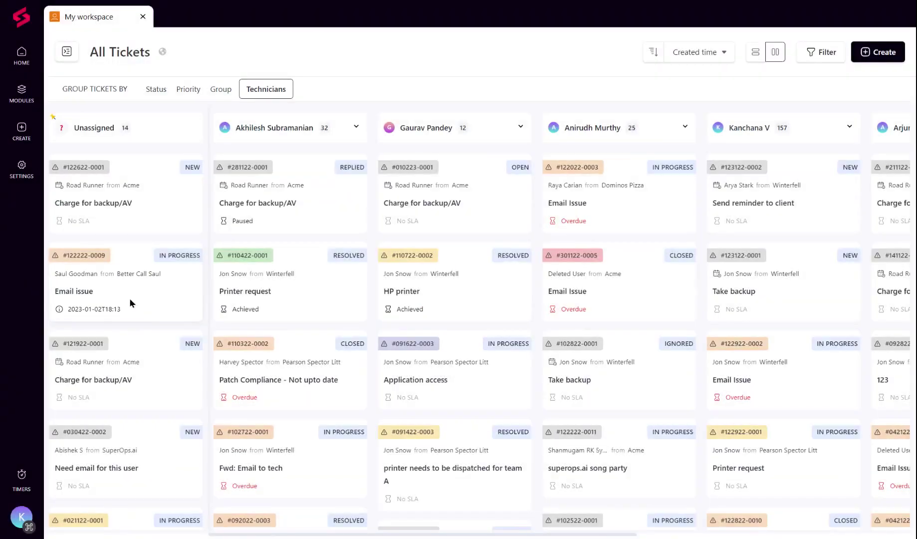
drag(128, 298, 437, 382)
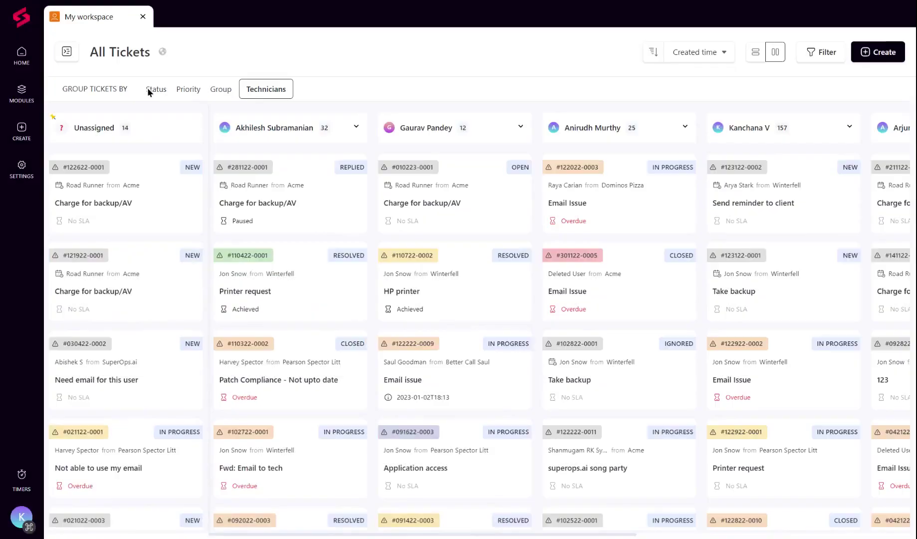
Group by status with IGNORED pinned and Replied added; put Take backup in CLOSED, Printer request in IN PROGRESS.
click(148, 89)
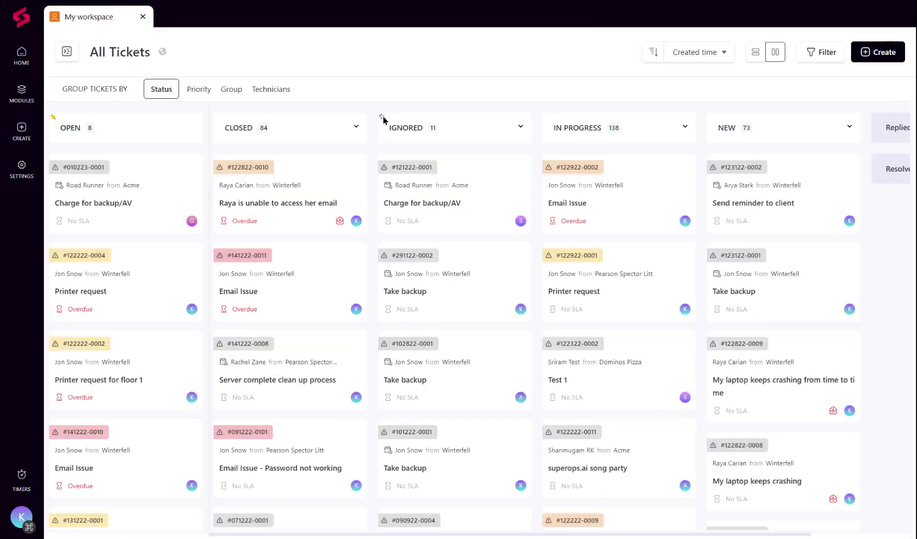
click(382, 117)
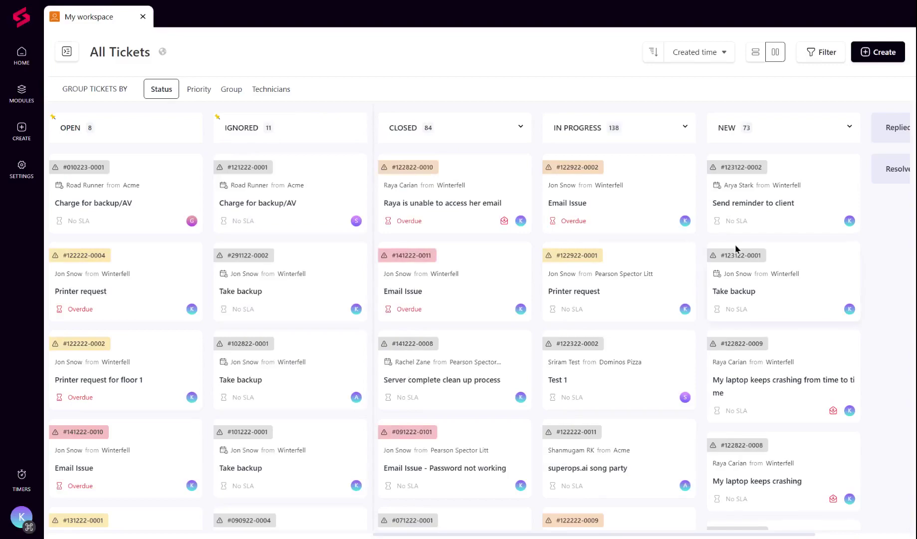
scroll(738, 247, right, 2)
scroll(783, 287, right, 2)
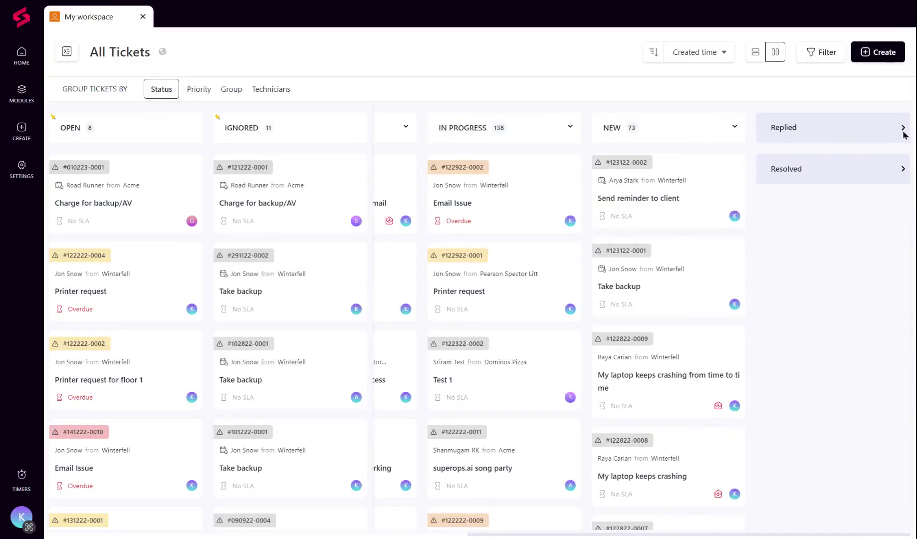
click(902, 129)
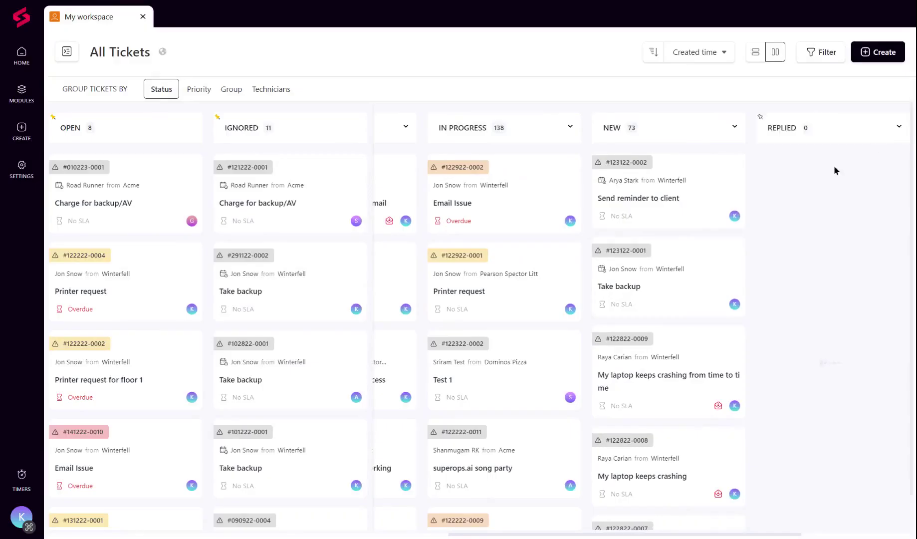
scroll(445, 282, left, 2)
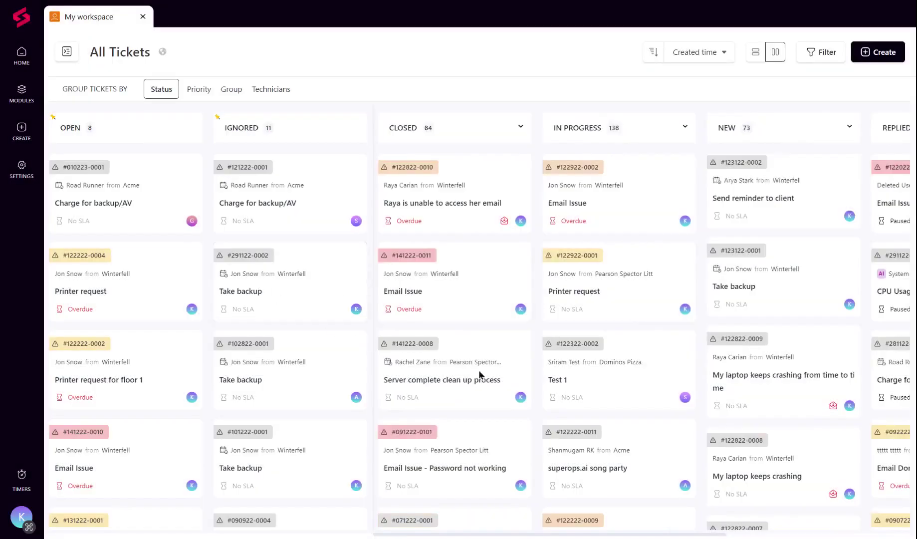
drag(261, 287, 498, 373)
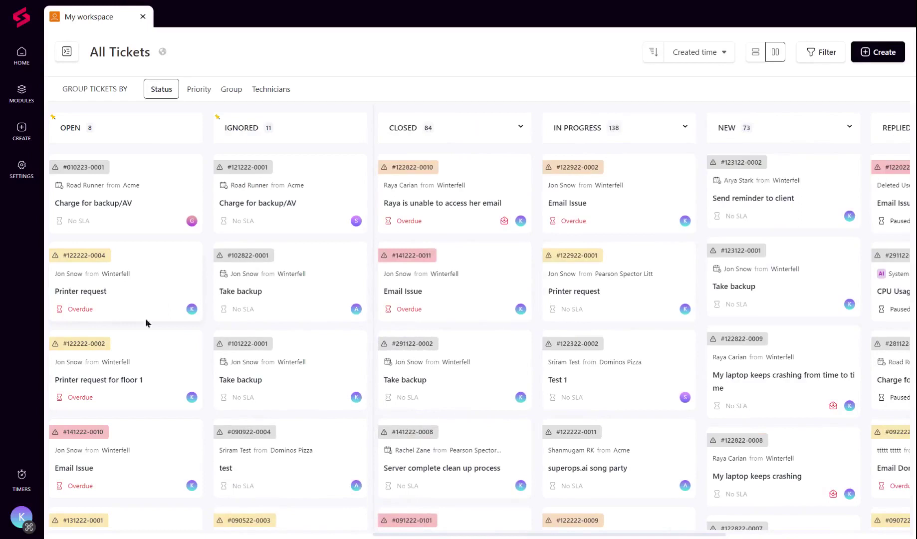
drag(146, 317, 591, 413)
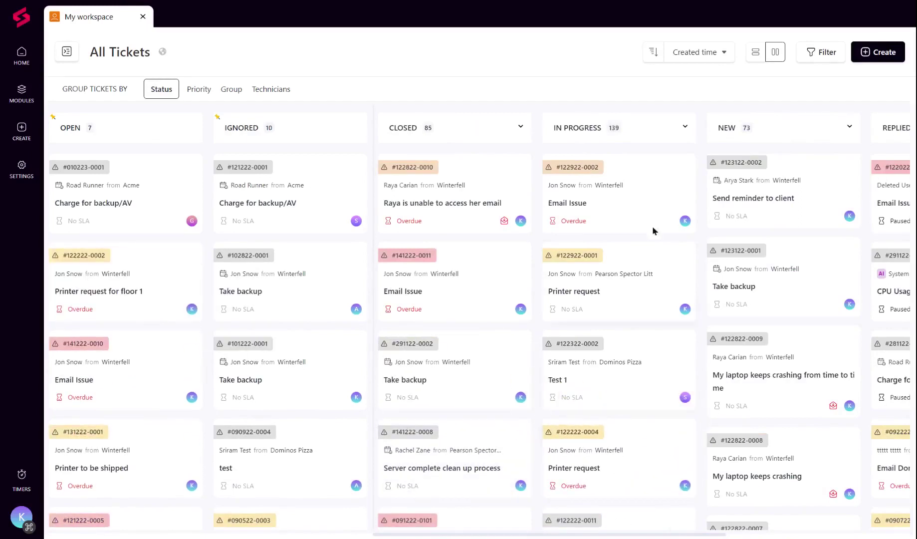